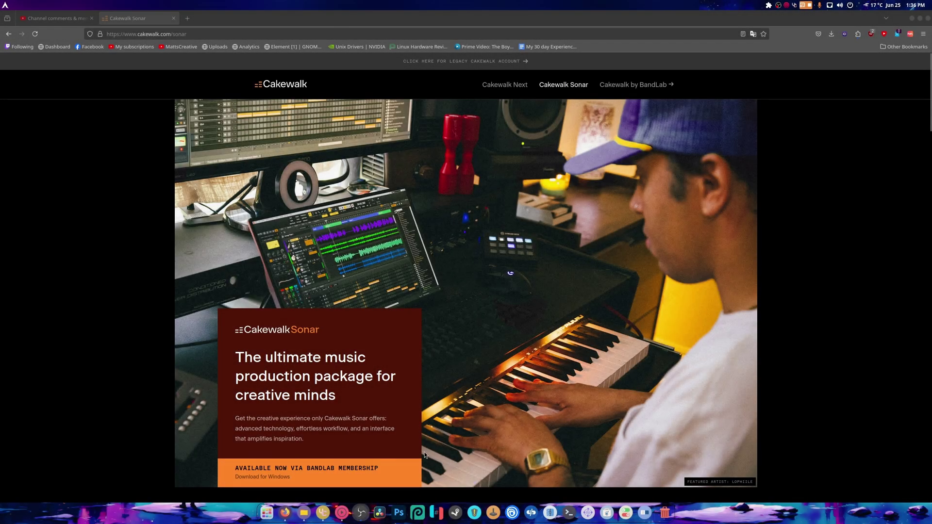
Download the Cakewalk Sonar installer via the 'Available now via BandLab membership' button, then close Firefox
click(269, 478)
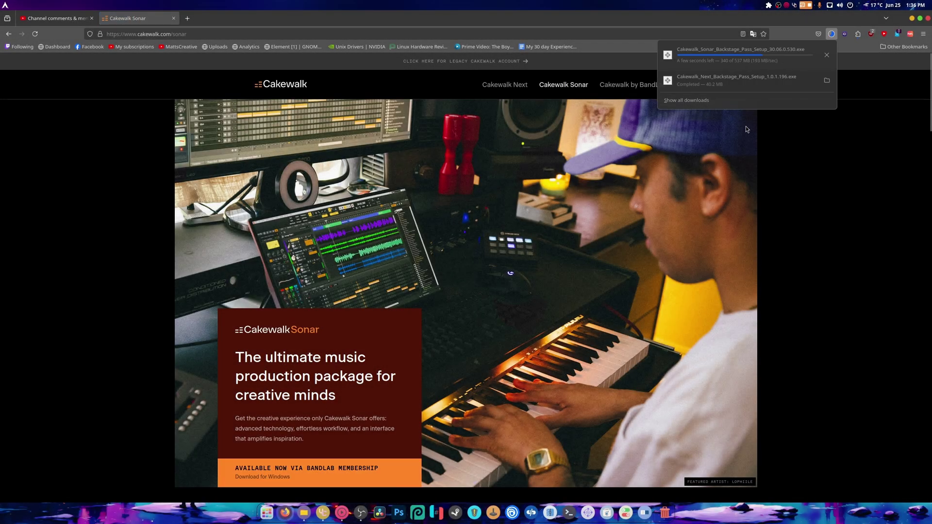
click(863, 215)
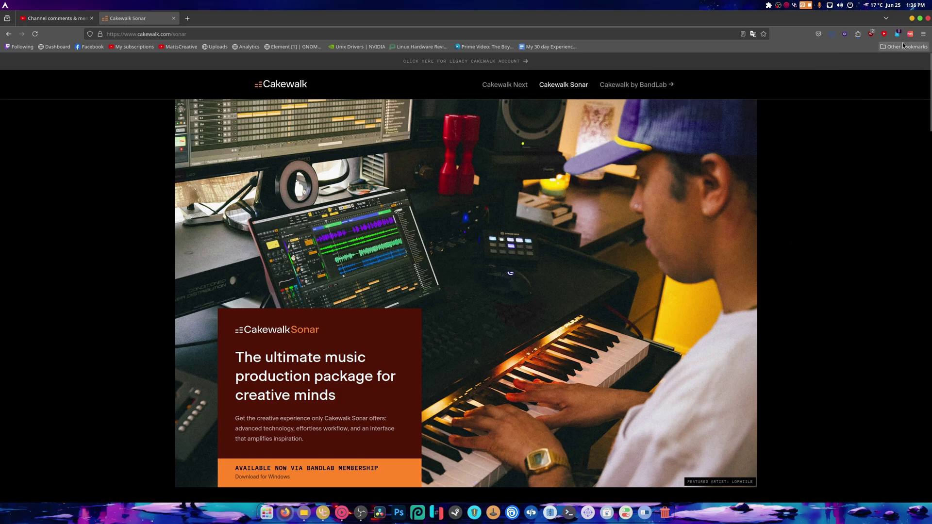
click(927, 18)
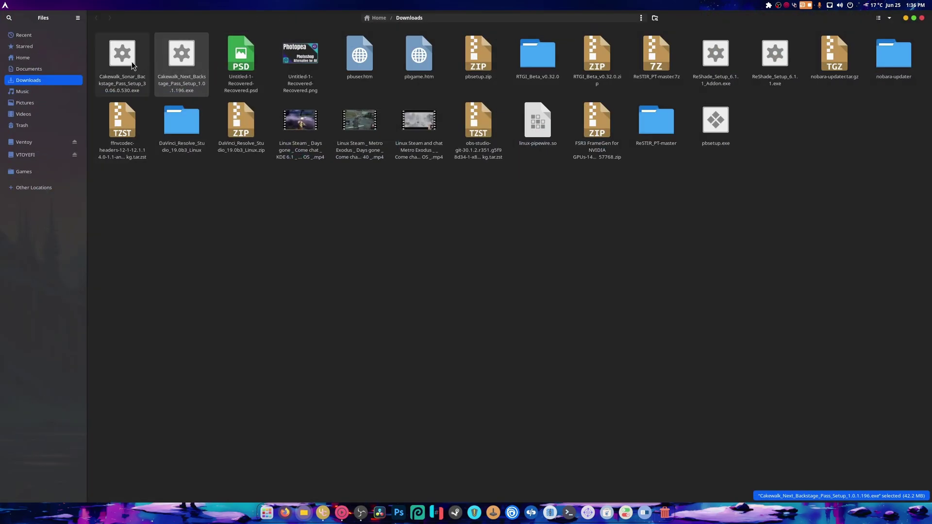
Run Cakewalk_Sonar_Backstage_Pass_Setup_30.06.0.530.exe with Wine using English as the setup language
click(123, 63)
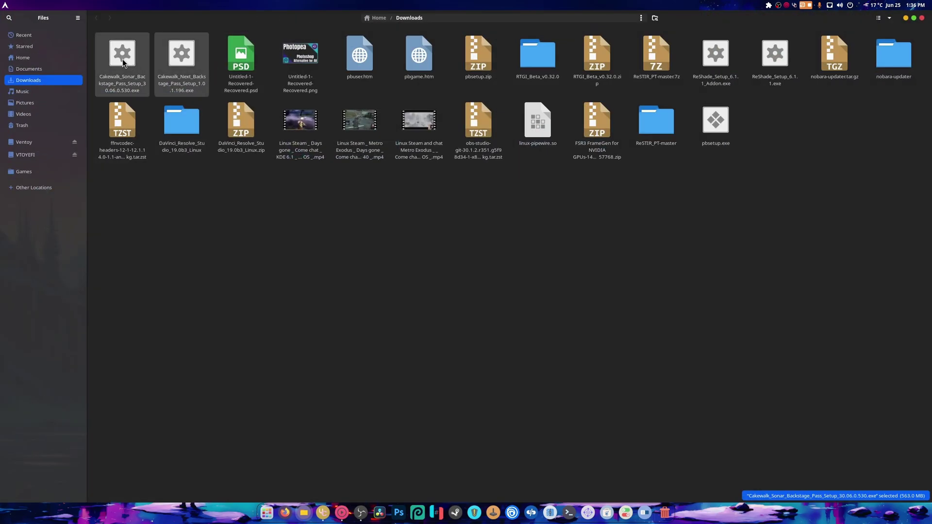
right_click(122, 61)
click(138, 63)
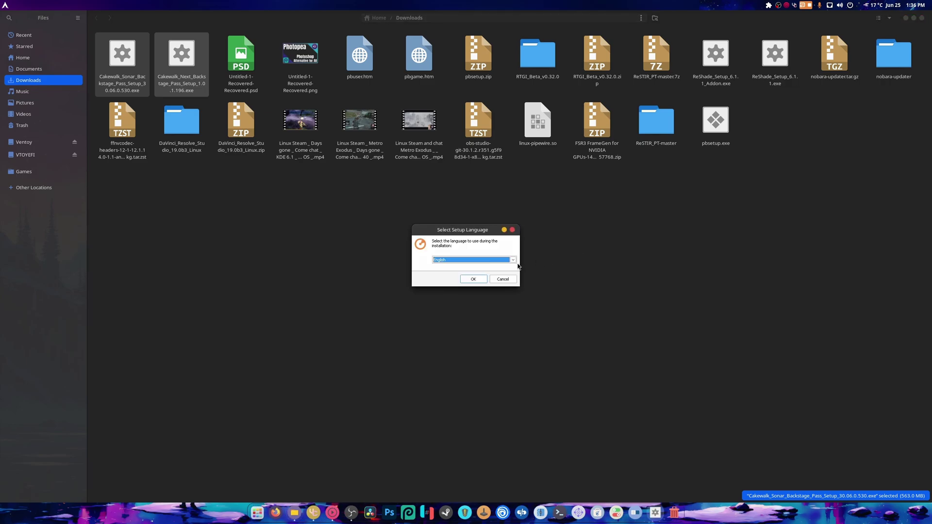
click(475, 278)
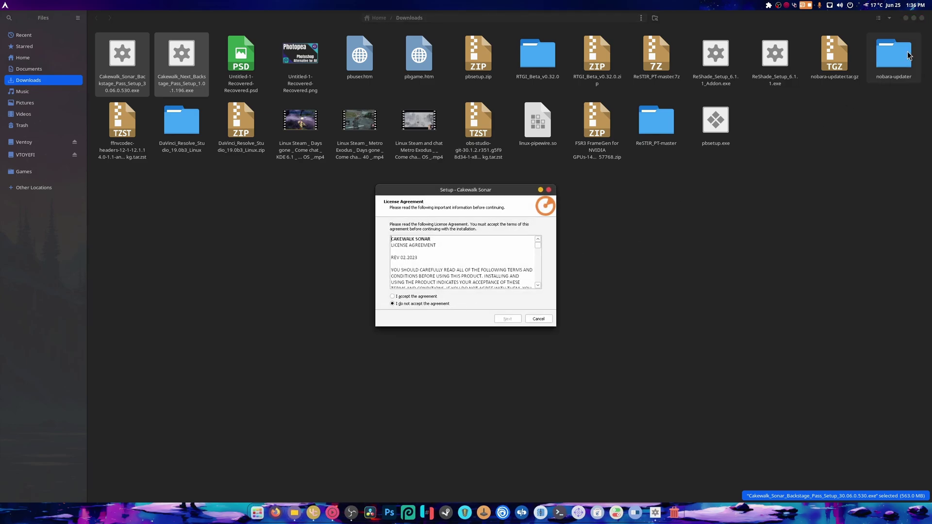
Close Files, accept the license, and install Sonar with the Basic type and default location
click(905, 18)
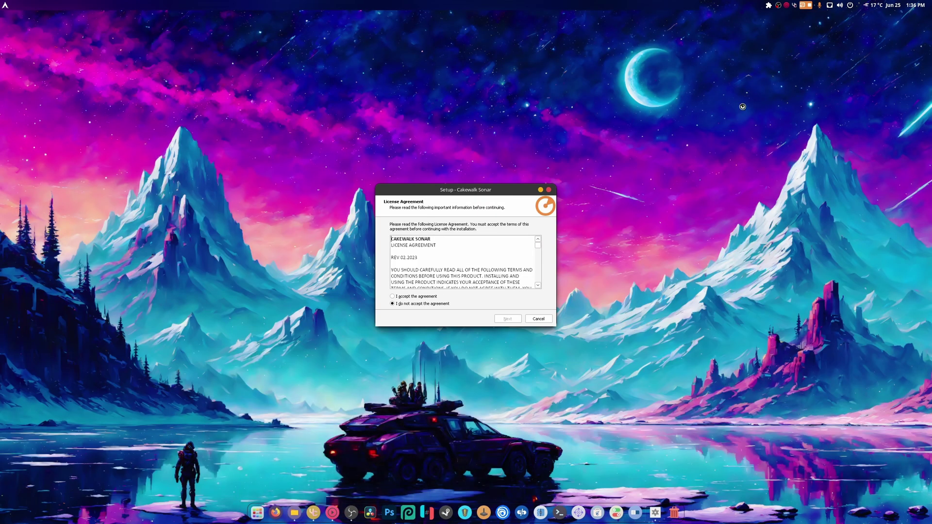
click(430, 295)
click(499, 319)
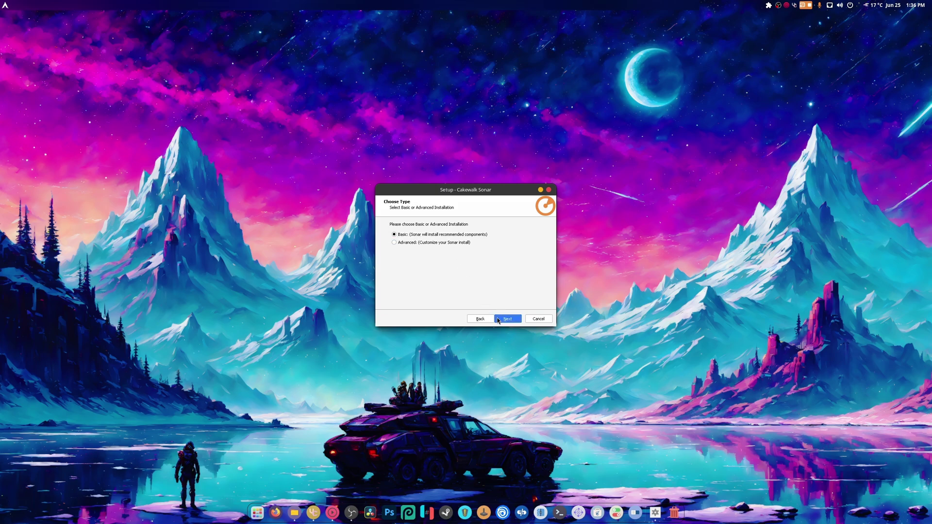
click(503, 320)
click(503, 320)
click(503, 320)
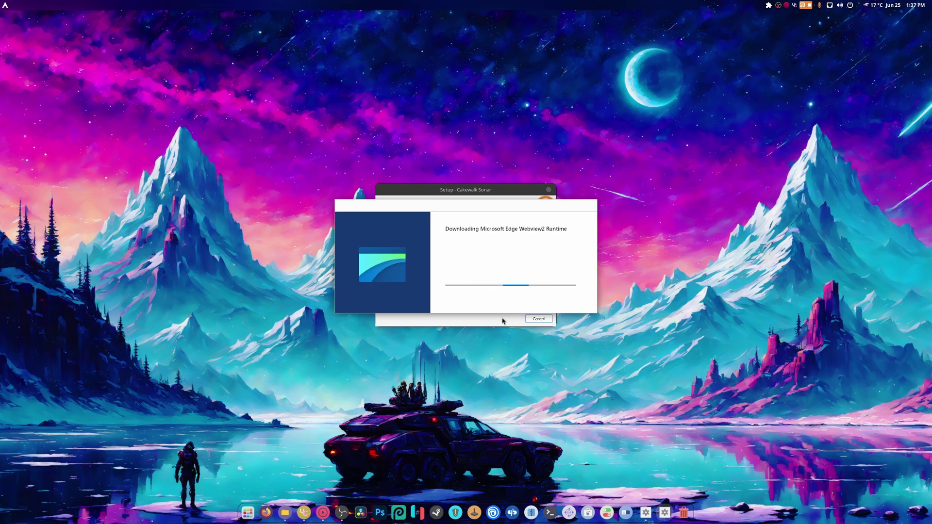
Move the WebView2 download window to the upper left of the screen
click(486, 202)
click(570, 232)
drag(545, 204, 537, 50)
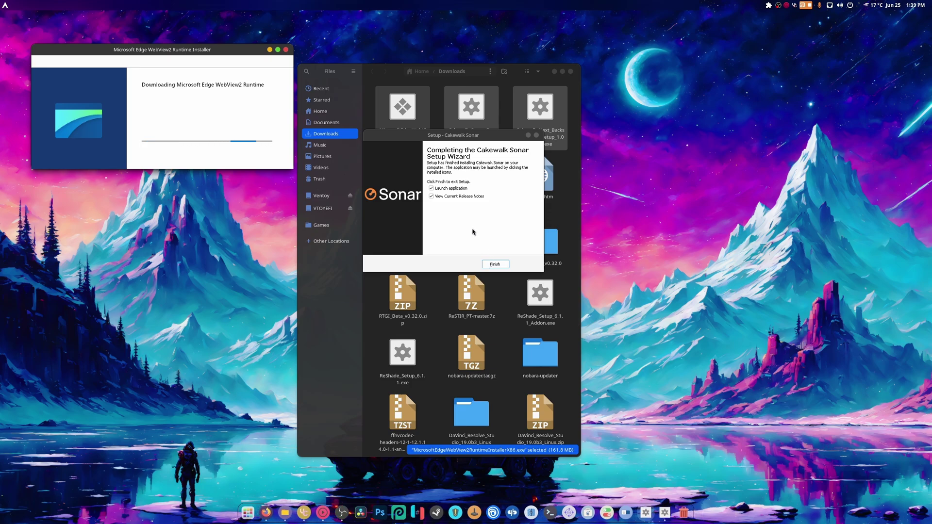
Finish Sonar setup with View Current Release Notes unchecked, and close the Files window
click(459, 196)
click(494, 265)
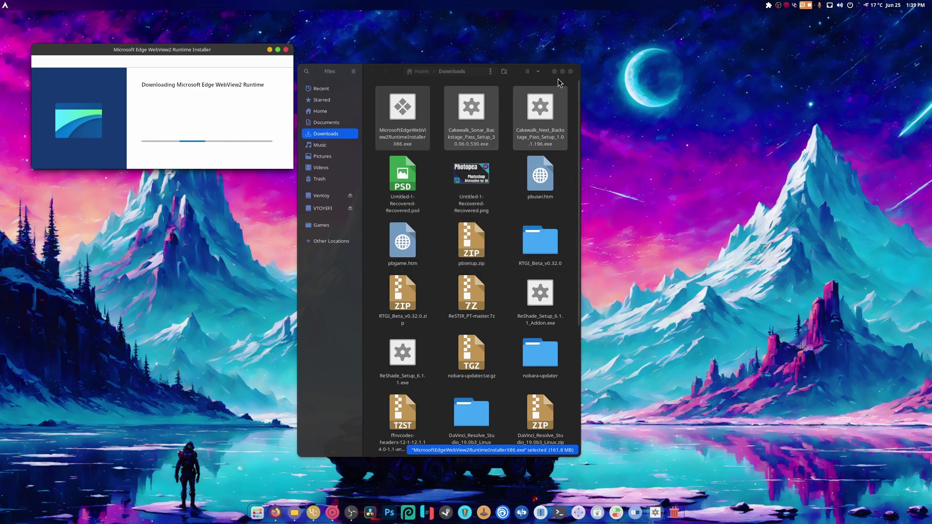
click(570, 72)
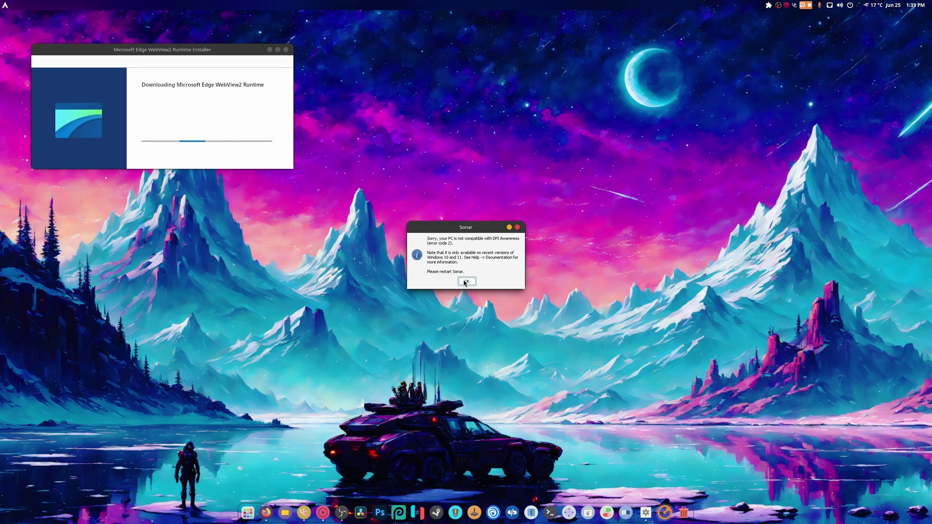
Dismiss Sonar's DPI Awareness incompatibility error with OK
click(466, 282)
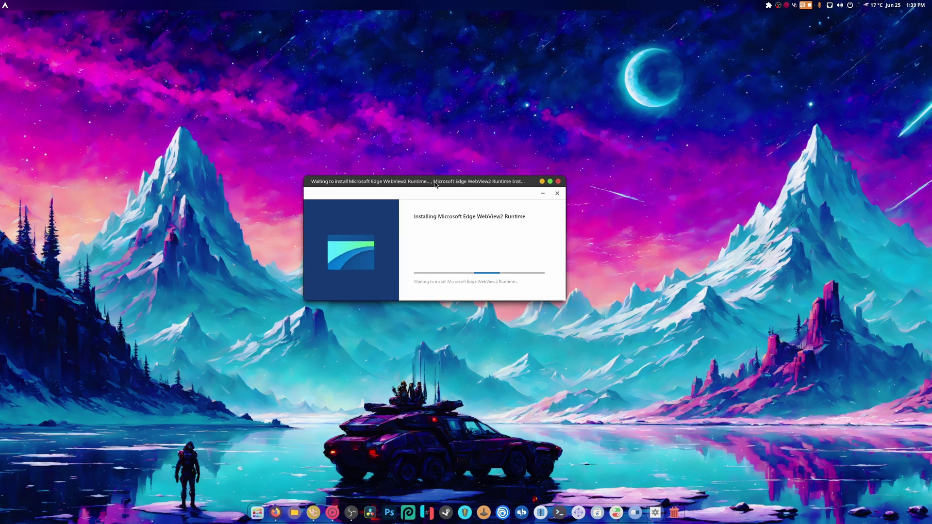
Open a terminal and run winecfg
click(559, 513)
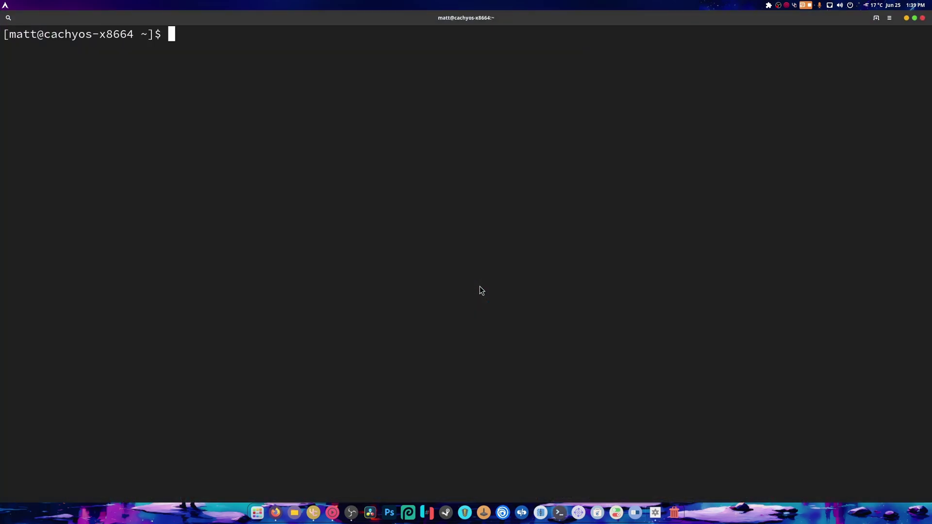
text(wi)
key(BackSpace)
key(BackSpace)
text(winecfg)
key(Return)
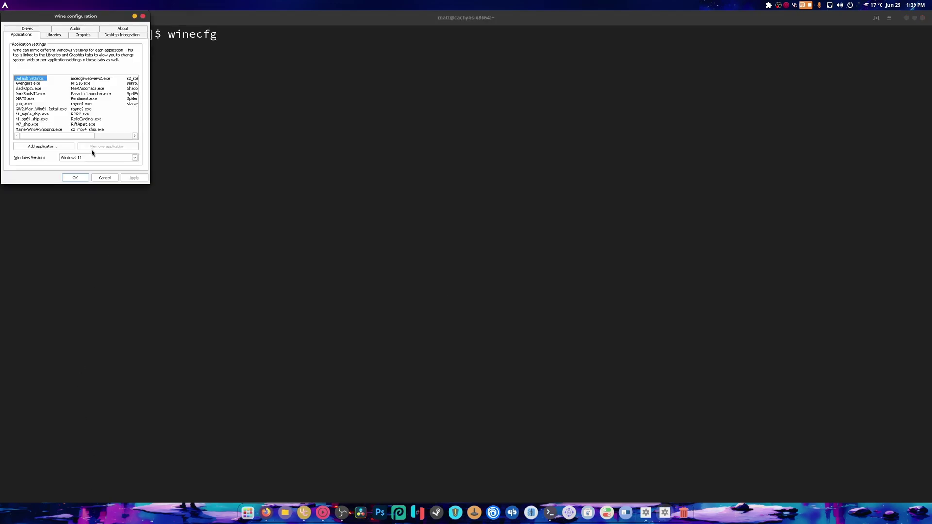
Keep Windows 11 as the Windows version and close Wine configuration with OK
click(92, 157)
click(90, 161)
click(75, 177)
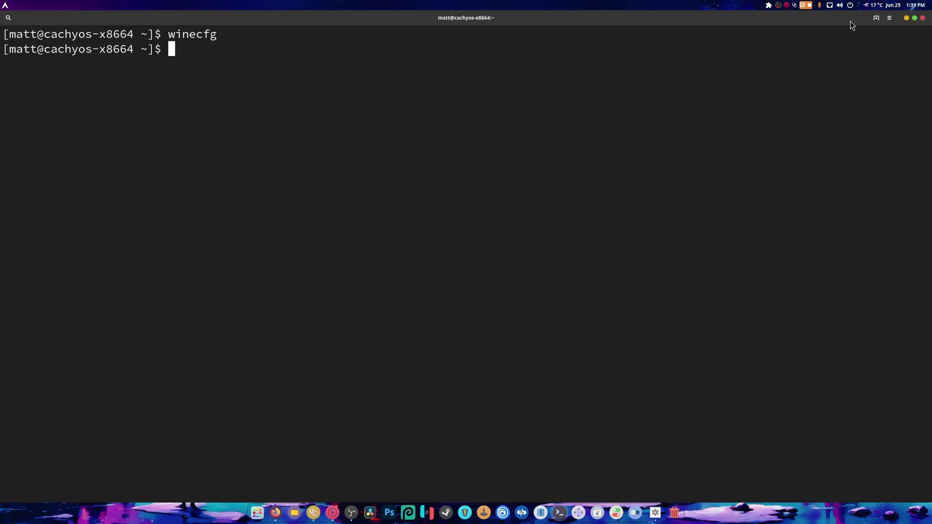
Close the terminal and browse the full-screen app launcher without launching anything
click(922, 18)
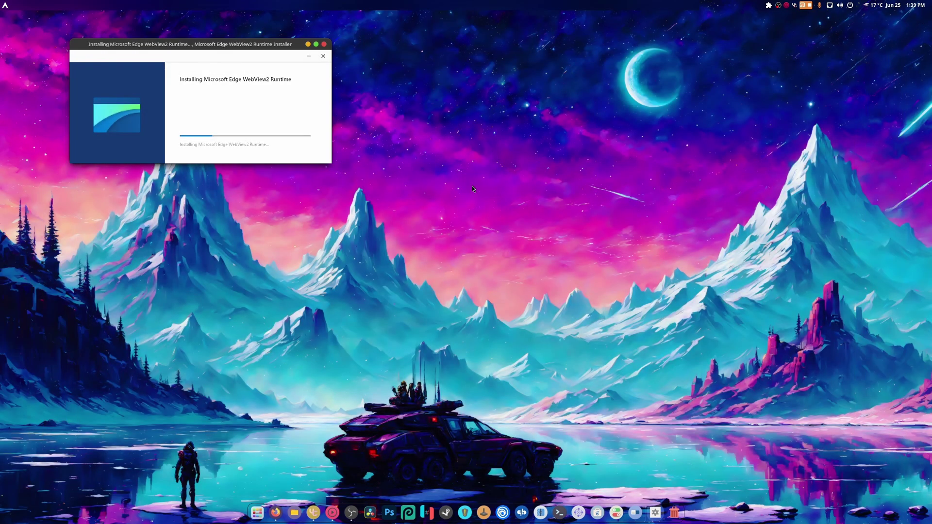
click(257, 513)
scroll(547, 189, down, 3)
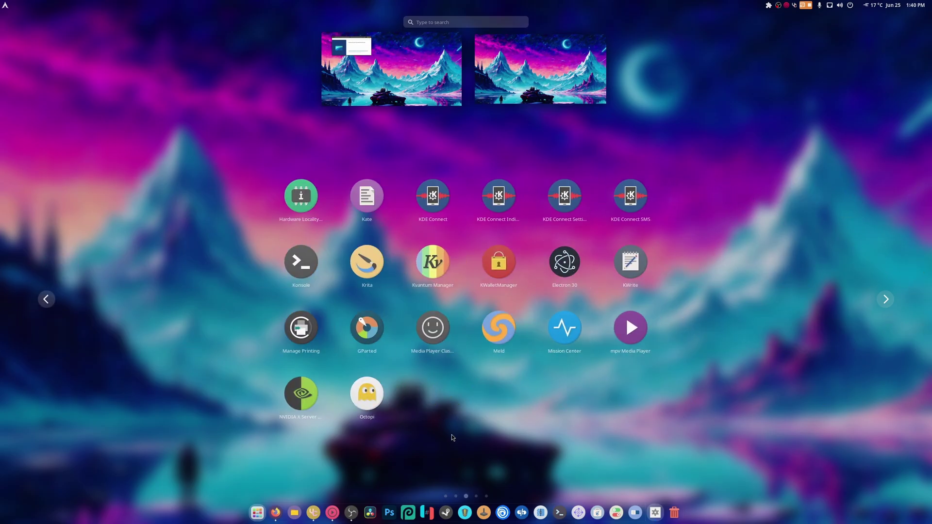
scroll(473, 435, down, 1)
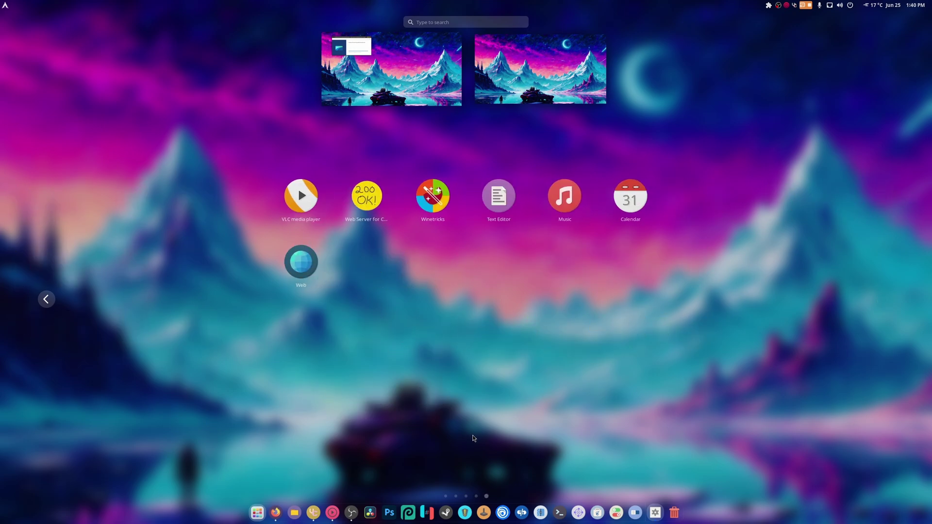
scroll(473, 435, up, 3)
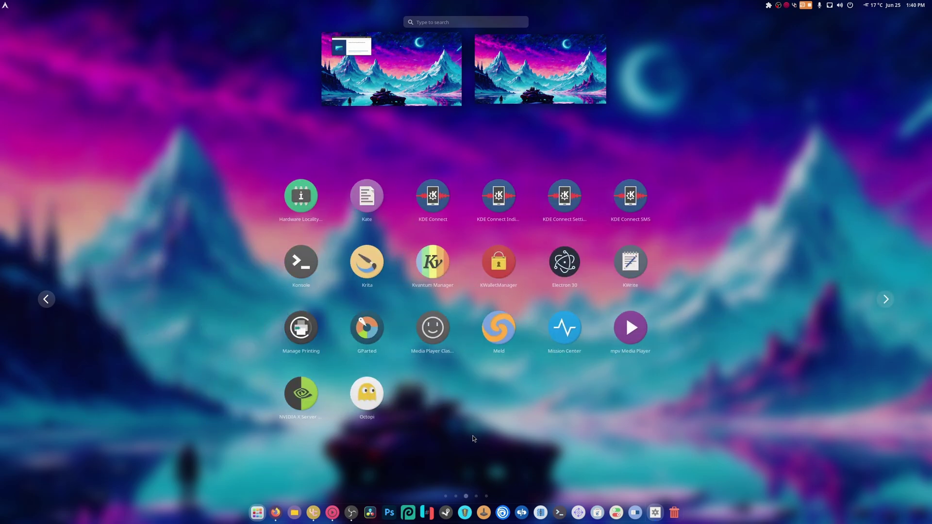
scroll(472, 435, up, 1)
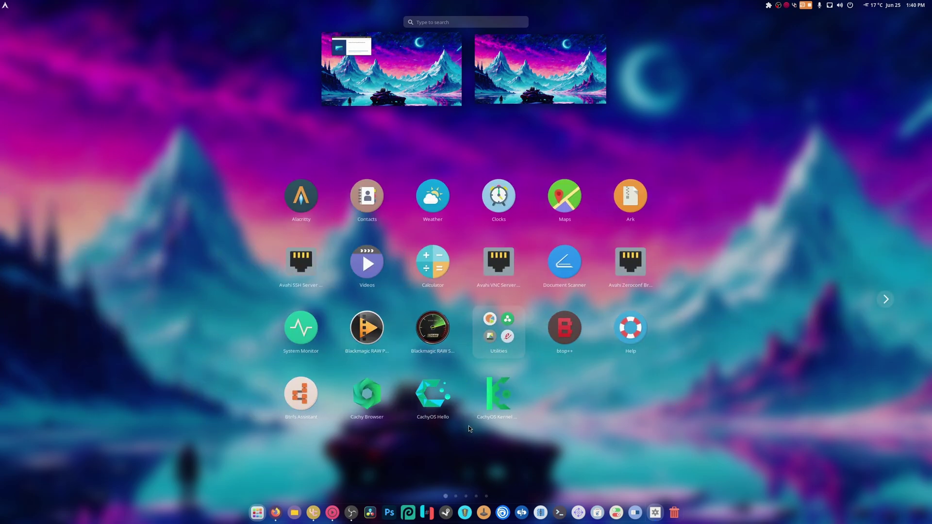
click(375, 112)
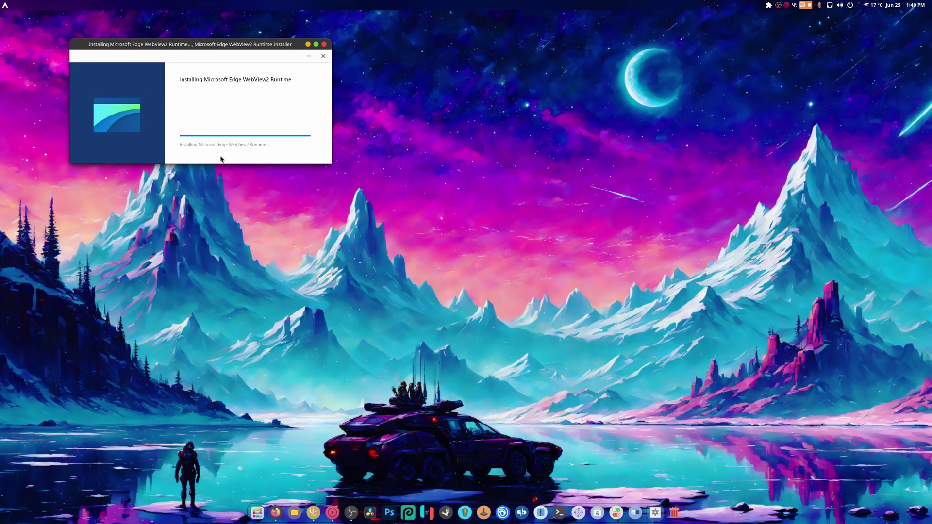
Launch Cakewalk Sonar from the Other category of the applications menu
click(6, 5)
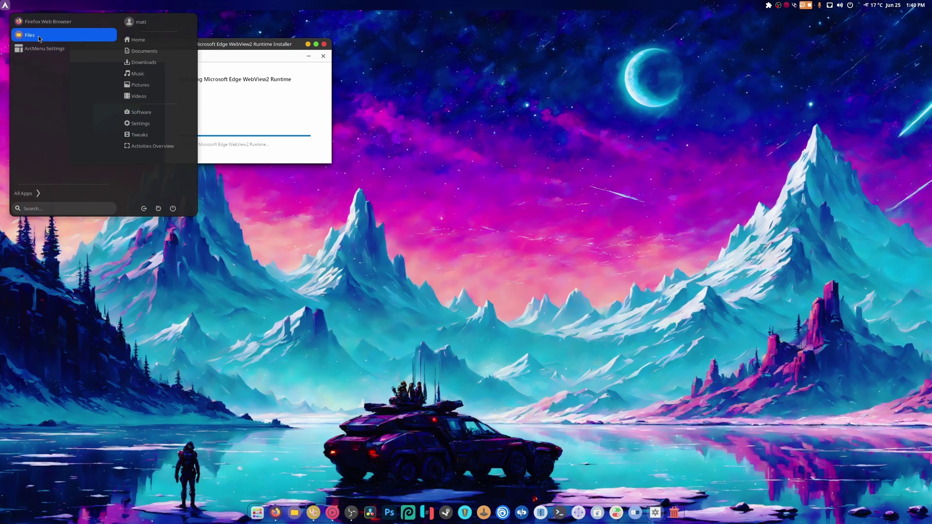
click(26, 193)
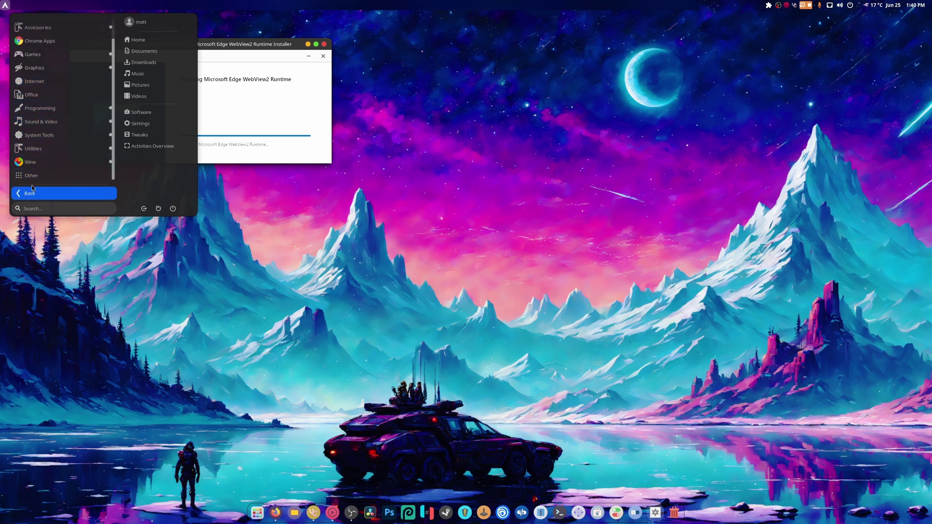
click(35, 176)
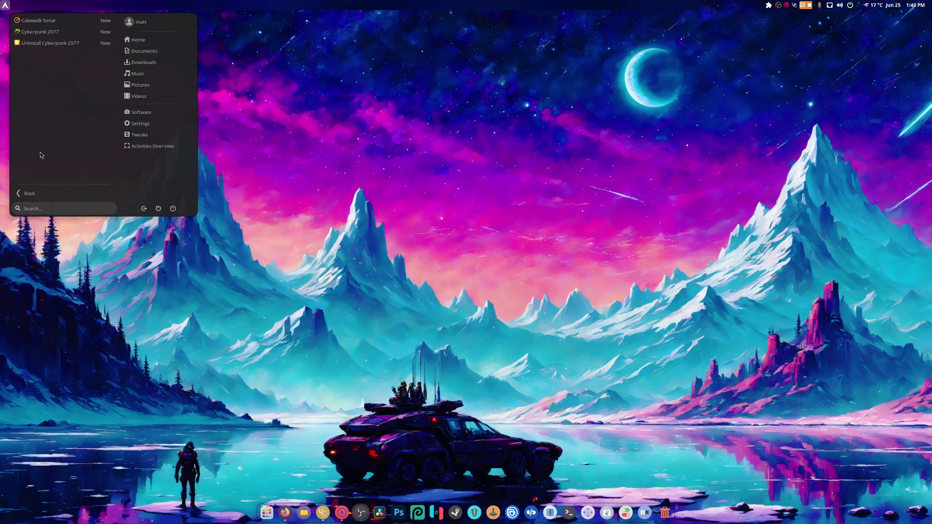
click(43, 23)
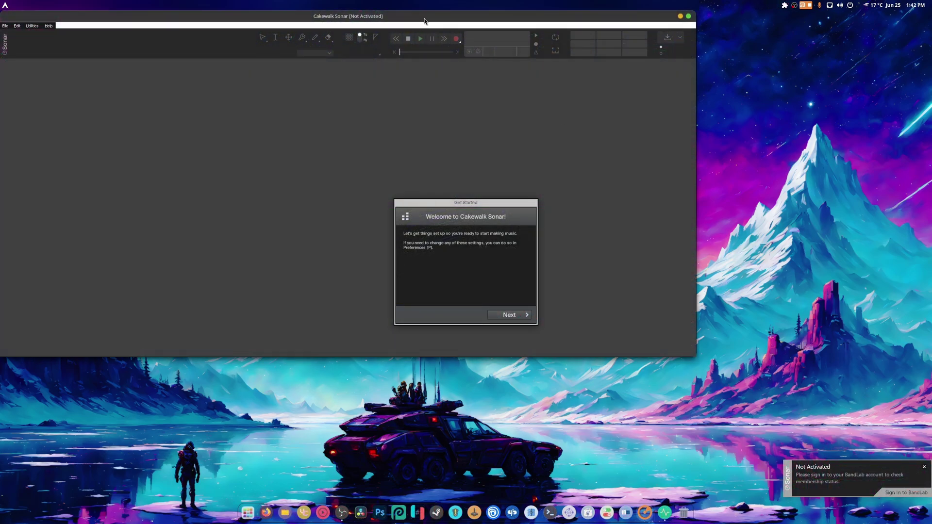
On audio setup, try UMC202HD 192k Input 1, then revert to HD Pro Webcam C920 Analog Stereo
click(503, 314)
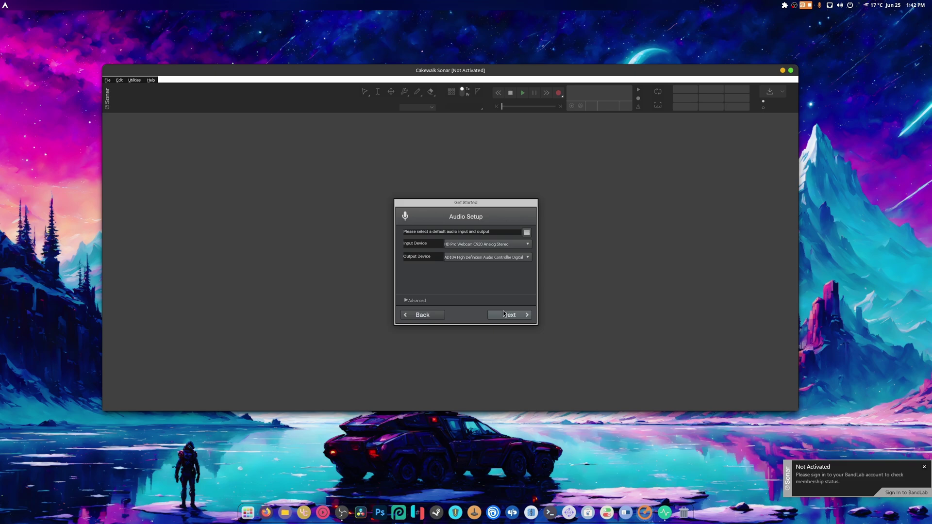
click(471, 245)
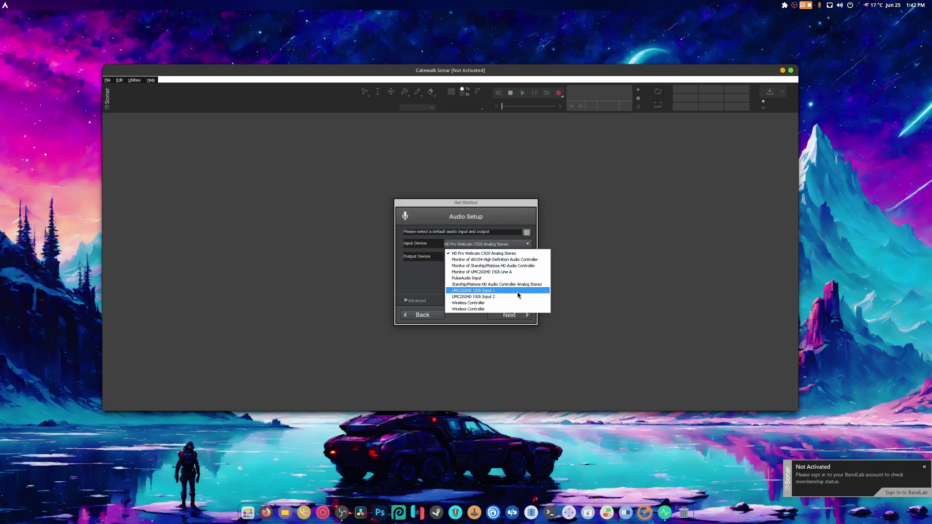
click(518, 292)
click(484, 245)
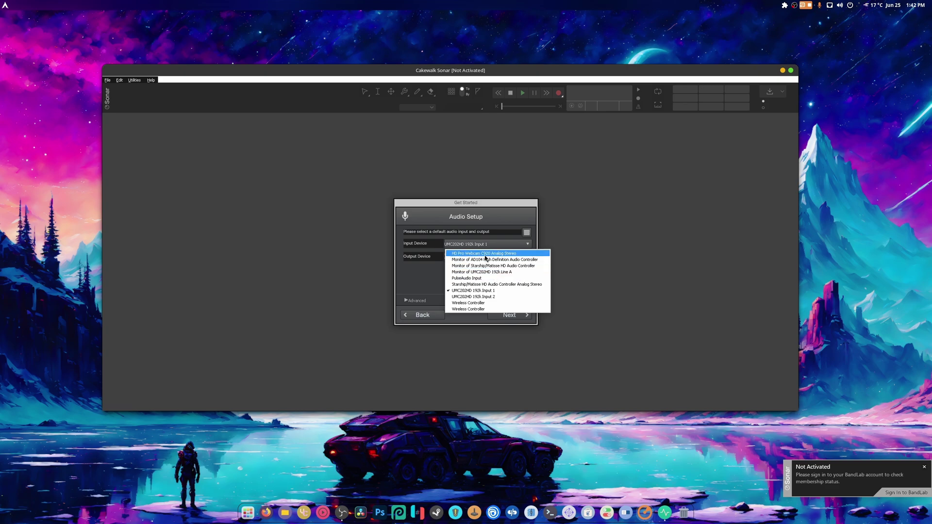
click(489, 253)
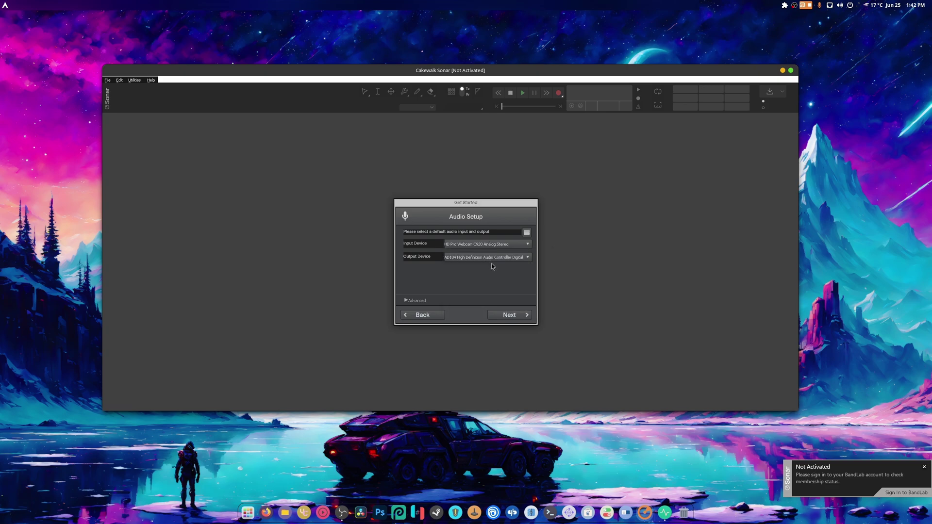
Continue through MIDI setup, dismiss the MIDI Device Failure report, and pass the workspace page
click(515, 317)
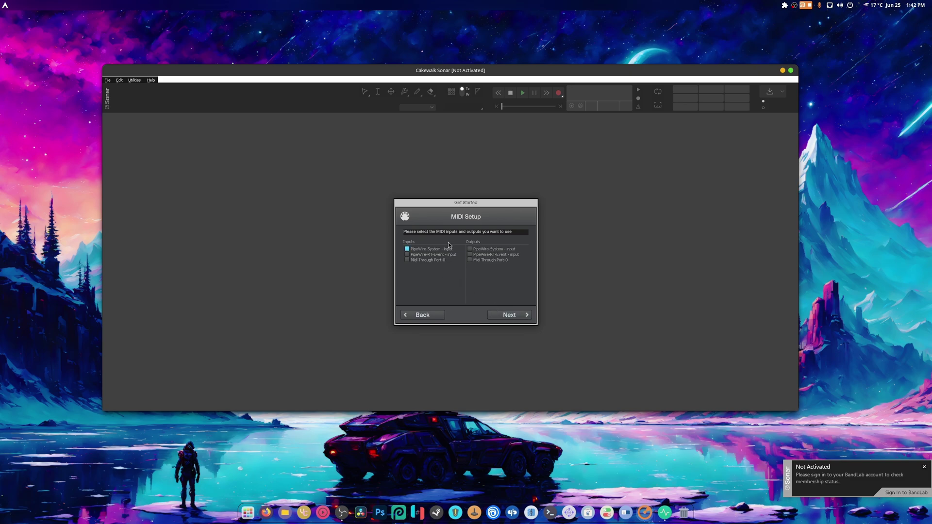
click(511, 316)
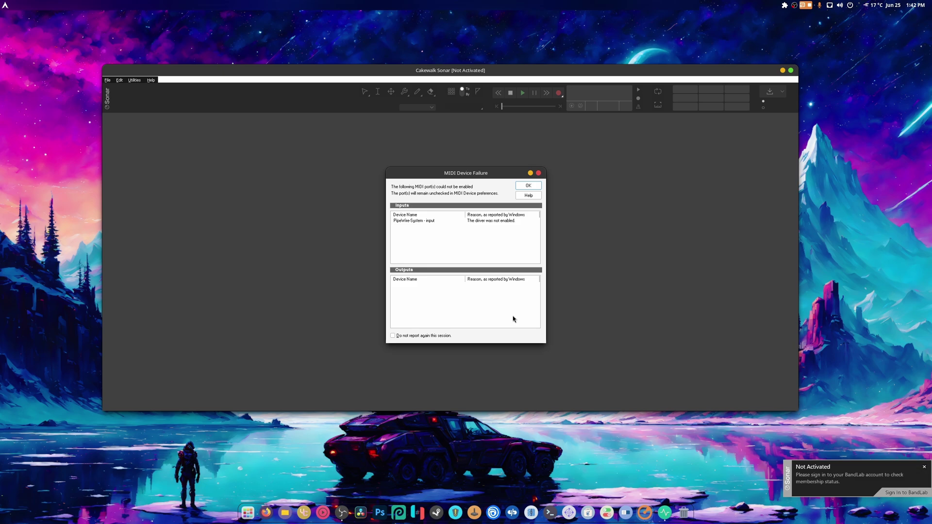
click(528, 186)
click(517, 374)
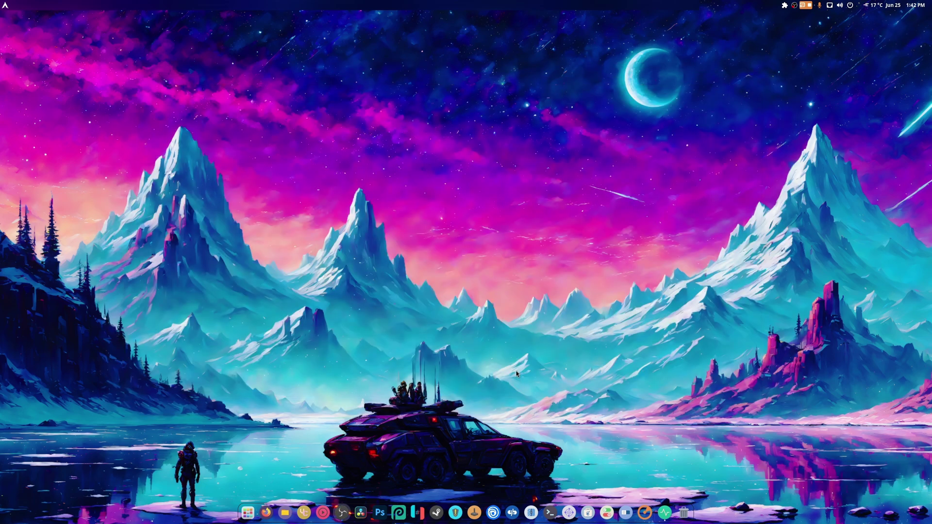
Relaunch Sonar from the dock and advance the Get Started dialog past audio and MIDI setup
click(644, 512)
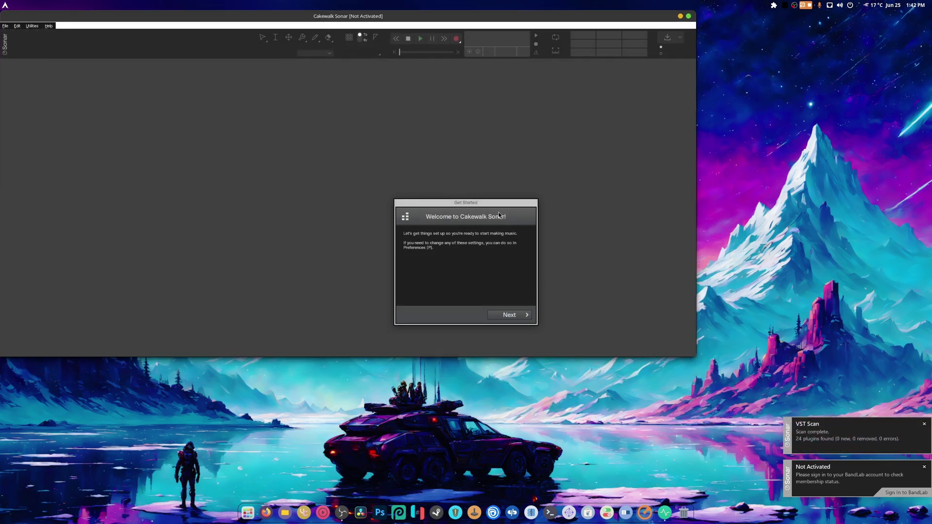
drag(499, 215, 407, 154)
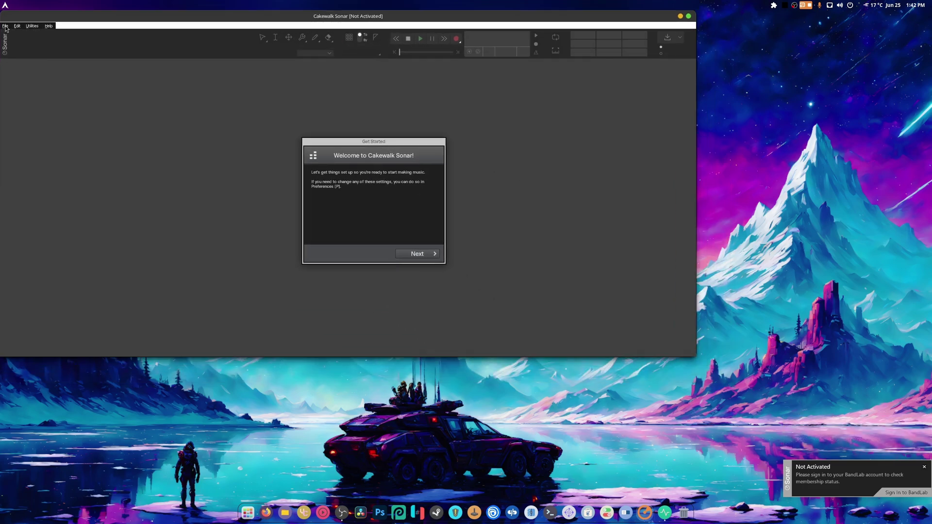
click(422, 256)
click(422, 256)
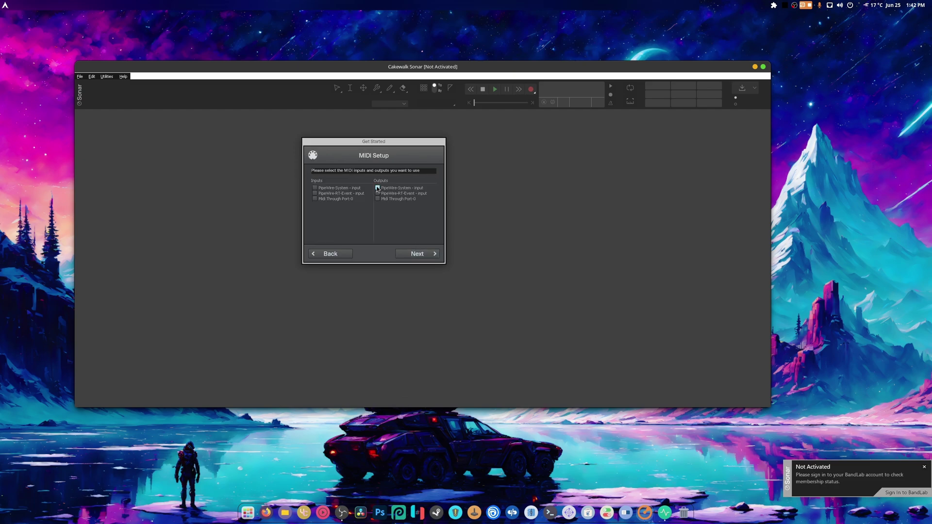
click(377, 188)
Keep the Basic workspace, untick Use Analytics, and finish with Done
click(410, 256)
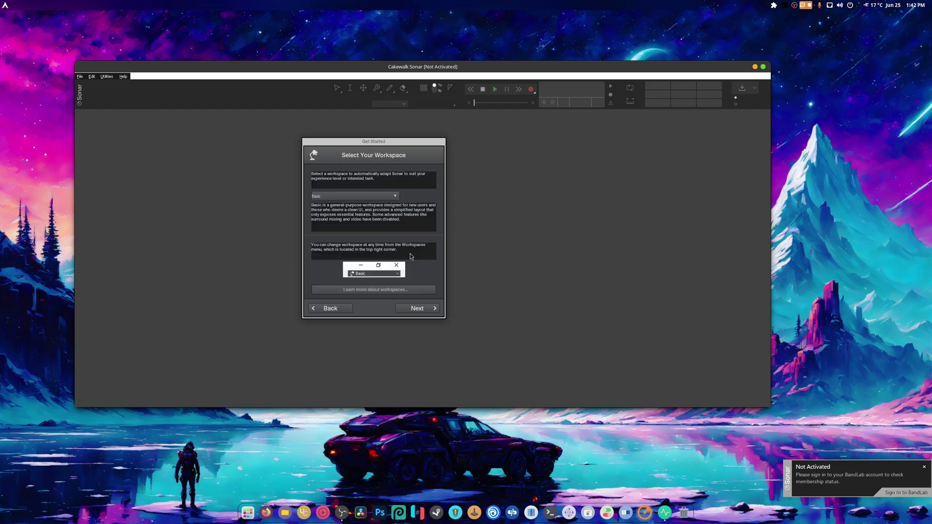
click(431, 310)
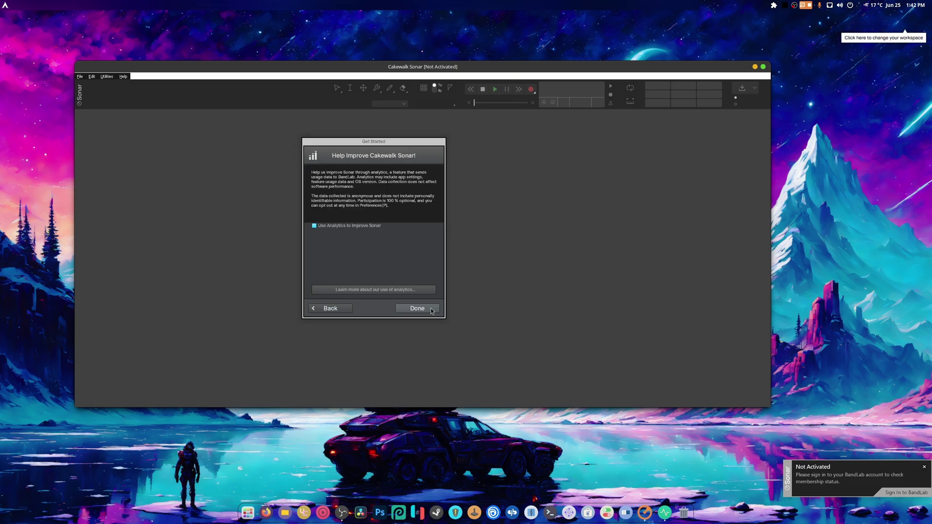
click(353, 227)
click(408, 308)
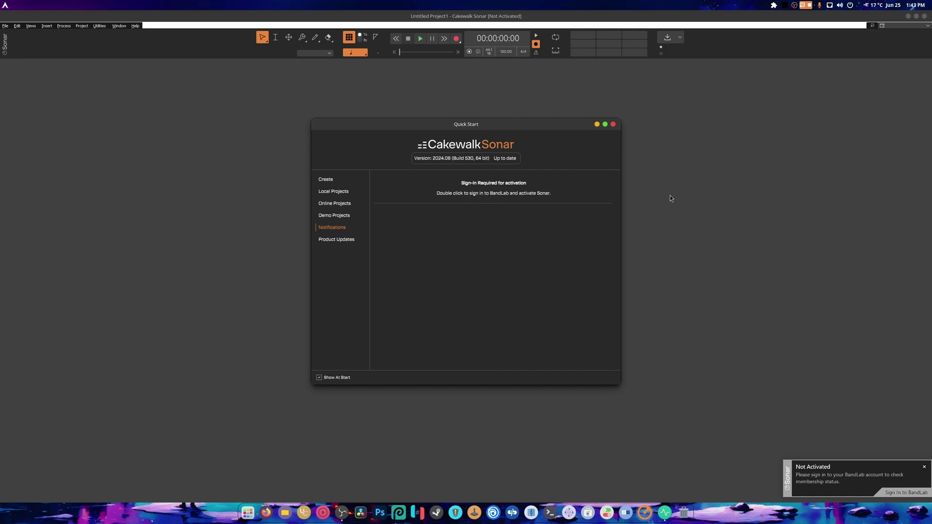
Close the Quick Start dialog with its red close button
click(613, 125)
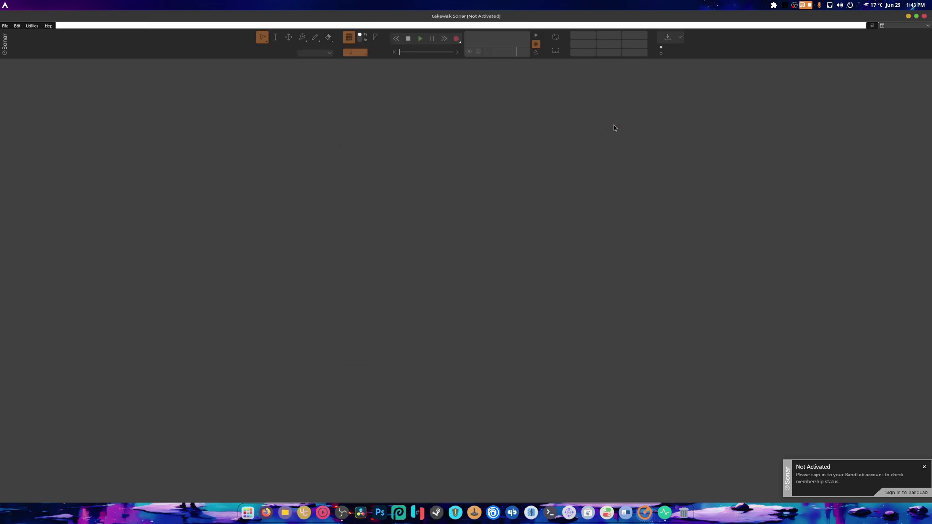
Start a new project named eee, installing Gecko when prompted and waiting for Sonar to recover
click(5, 26)
click(14, 37)
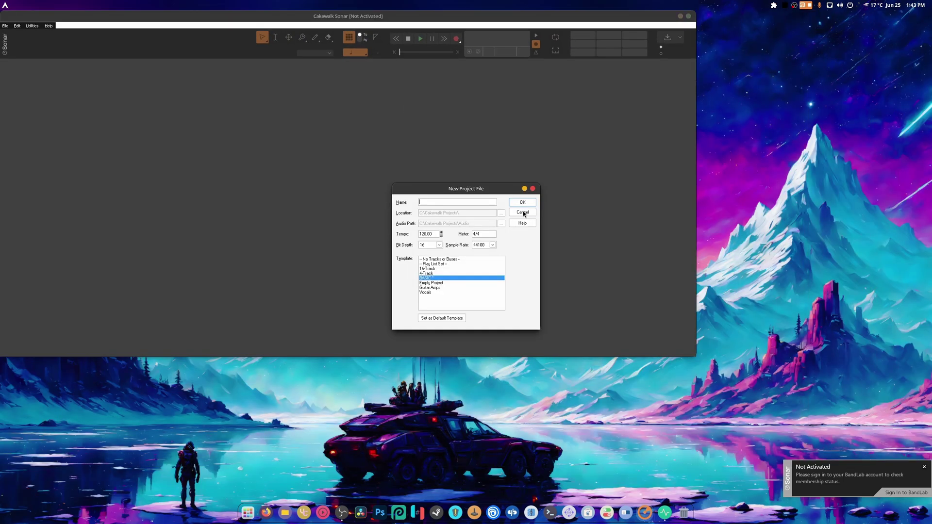
text(eee)
click(523, 202)
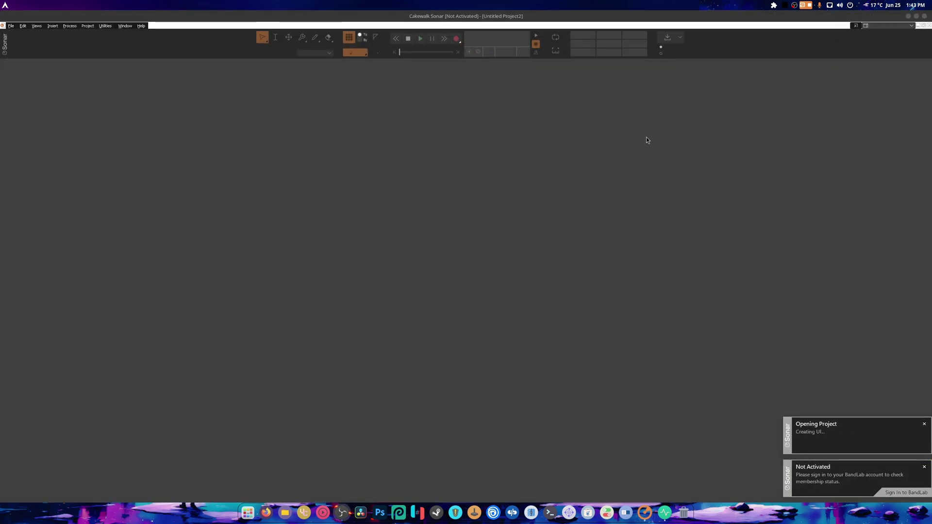
click(517, 282)
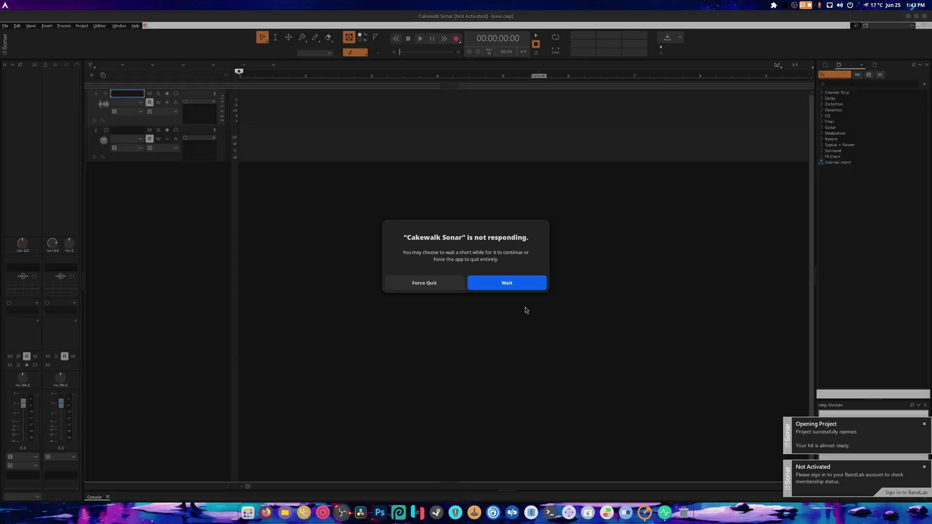
click(495, 287)
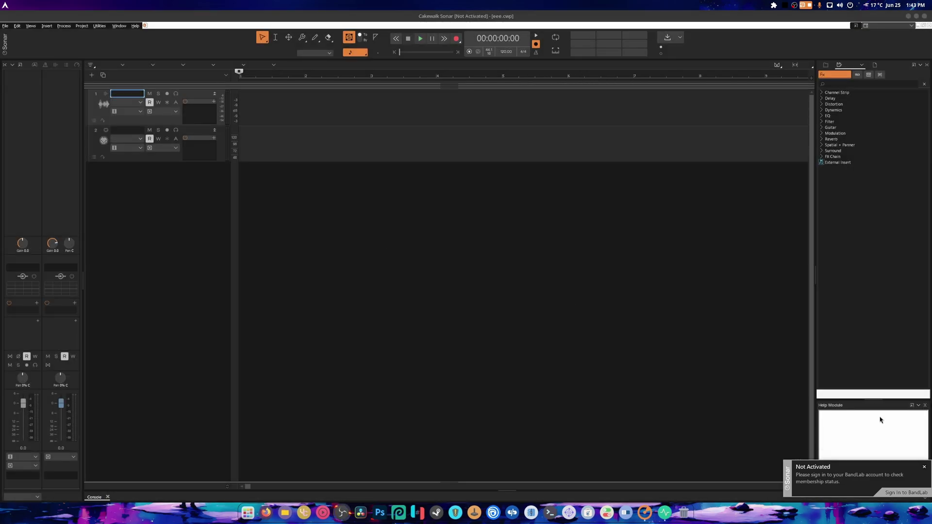
Dismiss the Not Activated notice, screenshot the Sonar window, then preview and close it in Chromium
click(924, 466)
right_click(518, 19)
click(520, 21)
click(534, 44)
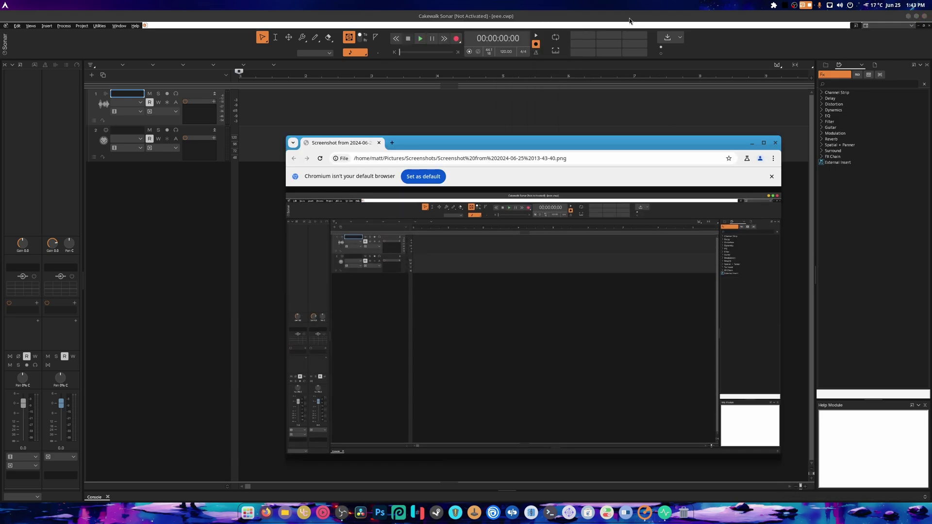
click(775, 143)
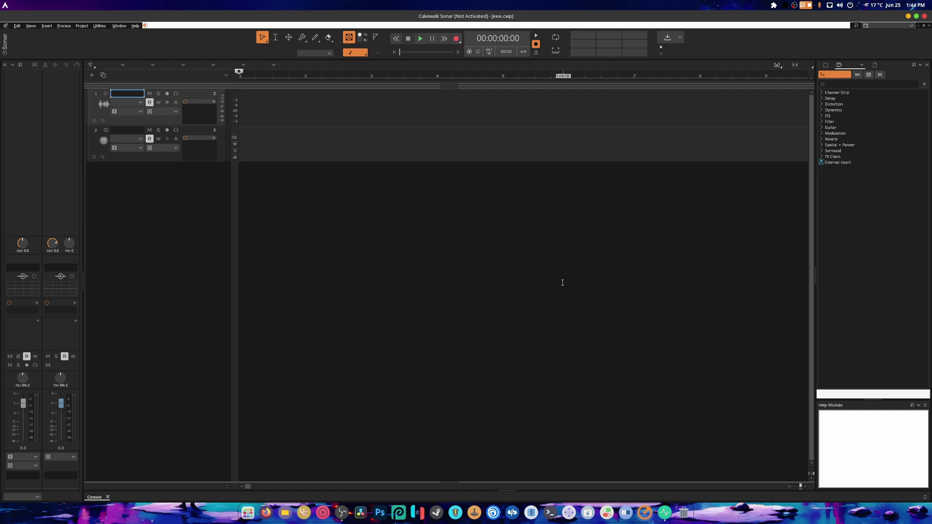
Untick Blur my Shell in the top-bar extensions menu, leaving Dash to Dock enabled
click(774, 4)
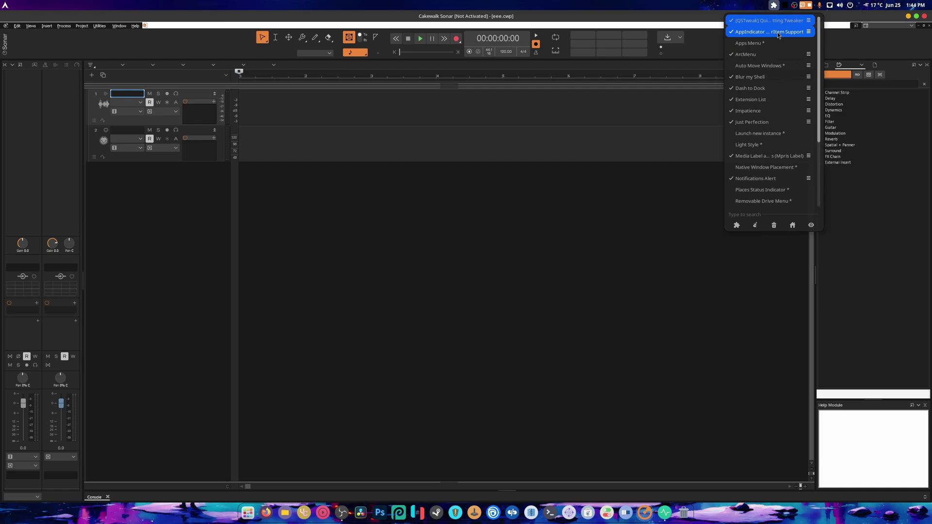
click(776, 79)
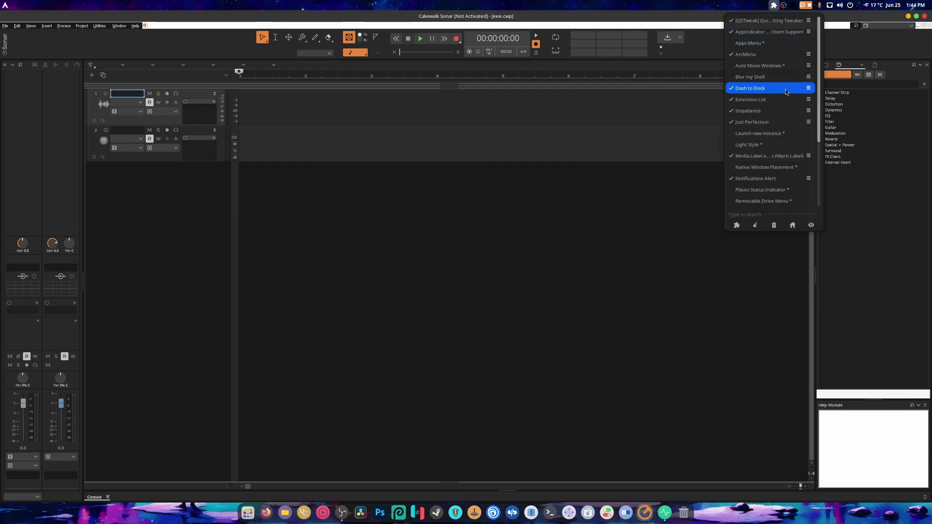